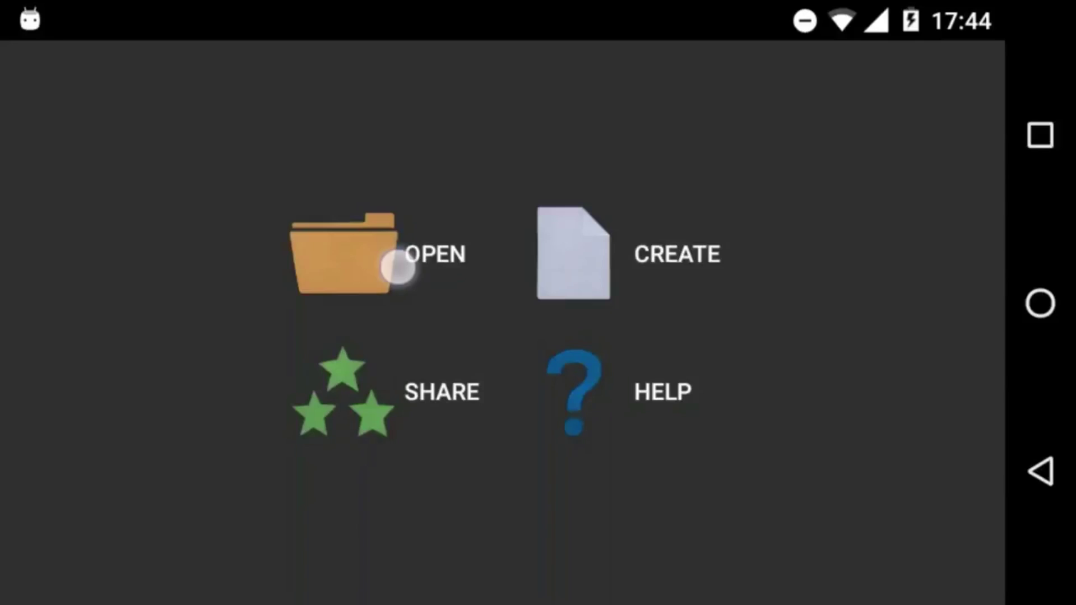
Open the clumsy alien scene and record the rocket flying up-left off the sky.
click(398, 268)
click(547, 292)
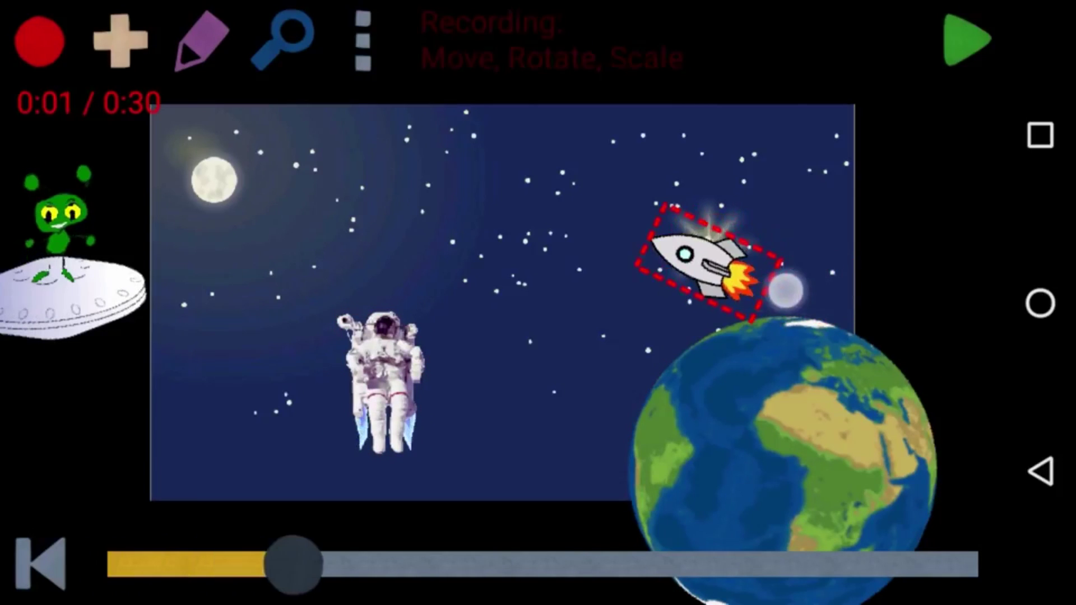
drag(597, 248, 492, 245)
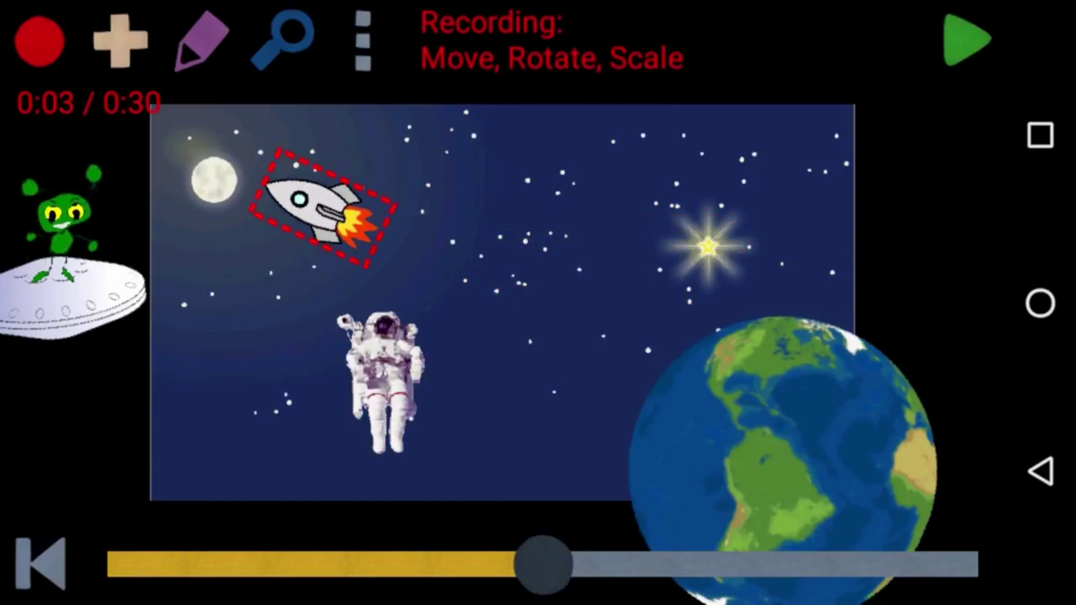
drag(324, 208, 244, 189)
drag(164, 168, 88, 139)
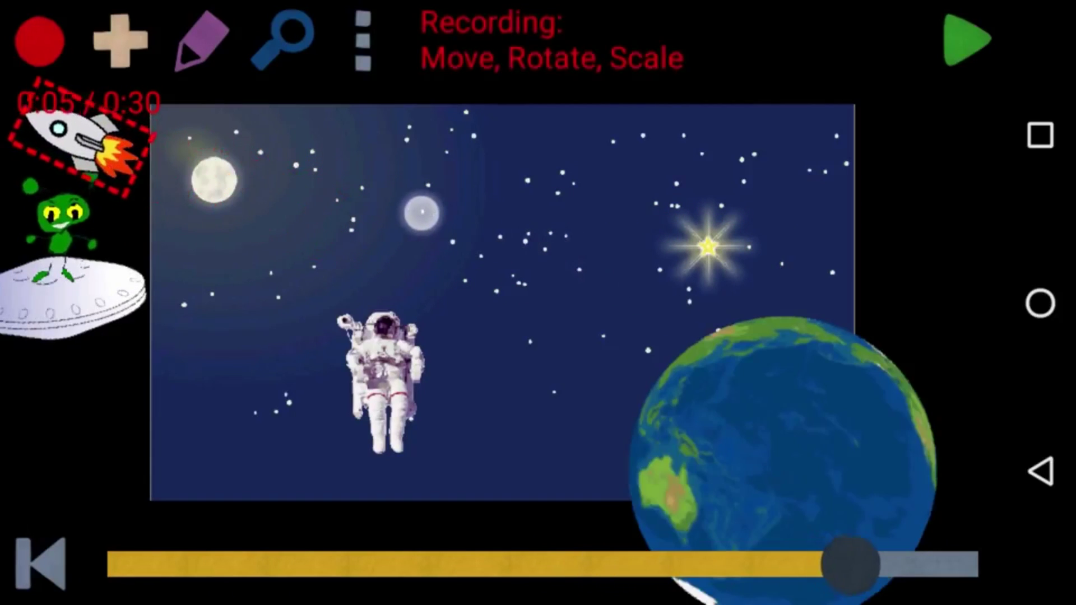
drag(891, 570, 200, 563)
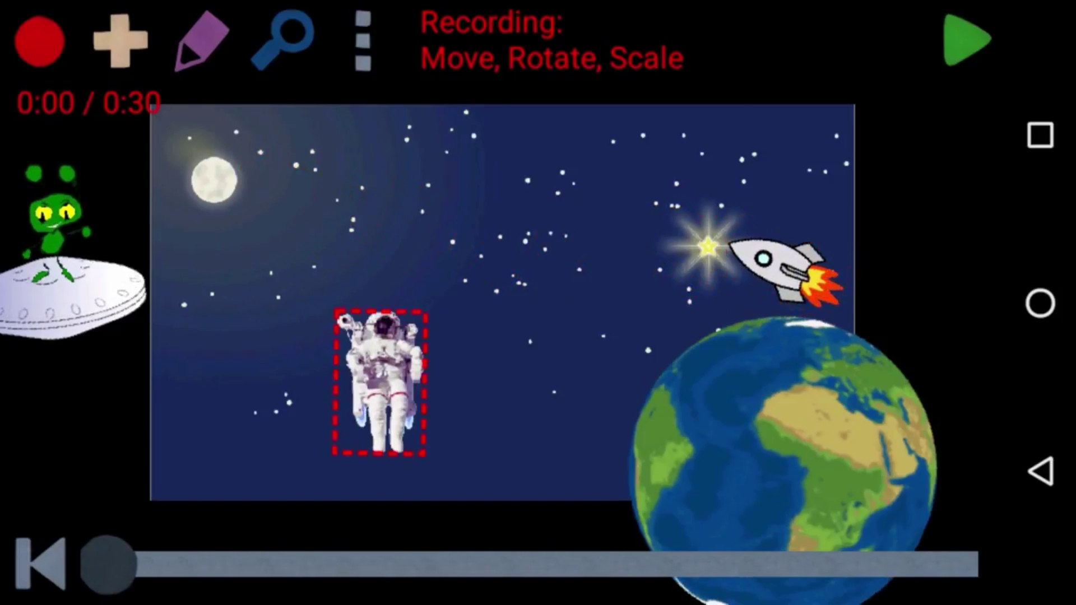
Record the astronaut drifting left and tilting, then rewind to the start.
mouse_move(380, 382)
mouse_down()
mouse_move(197, 373)
mouse_move(393, 372)
mouse_move(348, 396)
mouse_move(345, 416)
mouse_move(283, 419)
mouse_up()
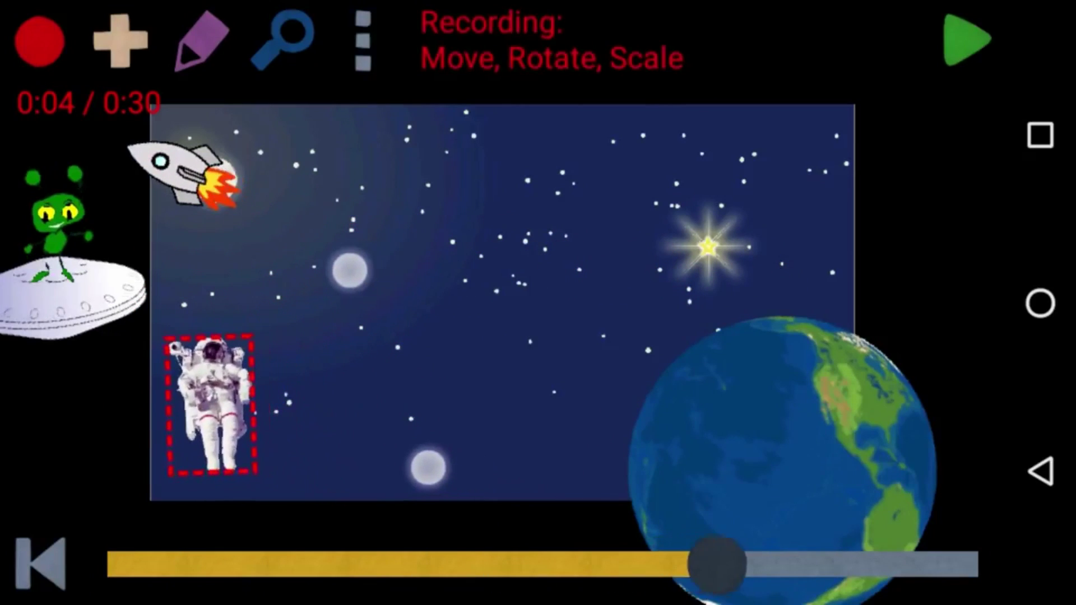
drag(211, 405, 193, 407)
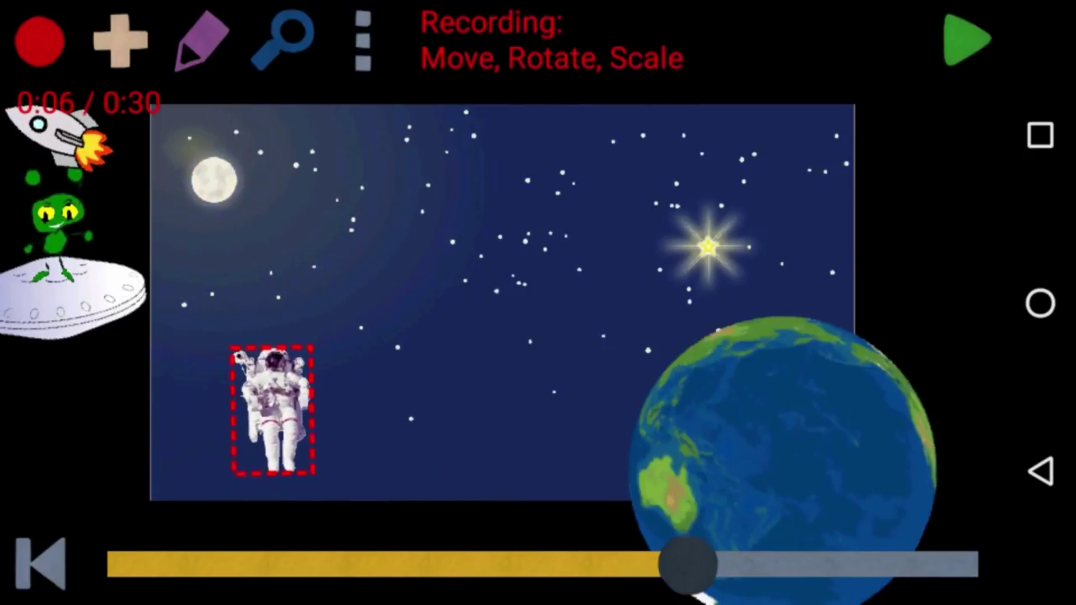
mouse_move(658, 589)
mouse_down()
mouse_move(239, 588)
mouse_move(132, 572)
mouse_move(327, 591)
mouse_up()
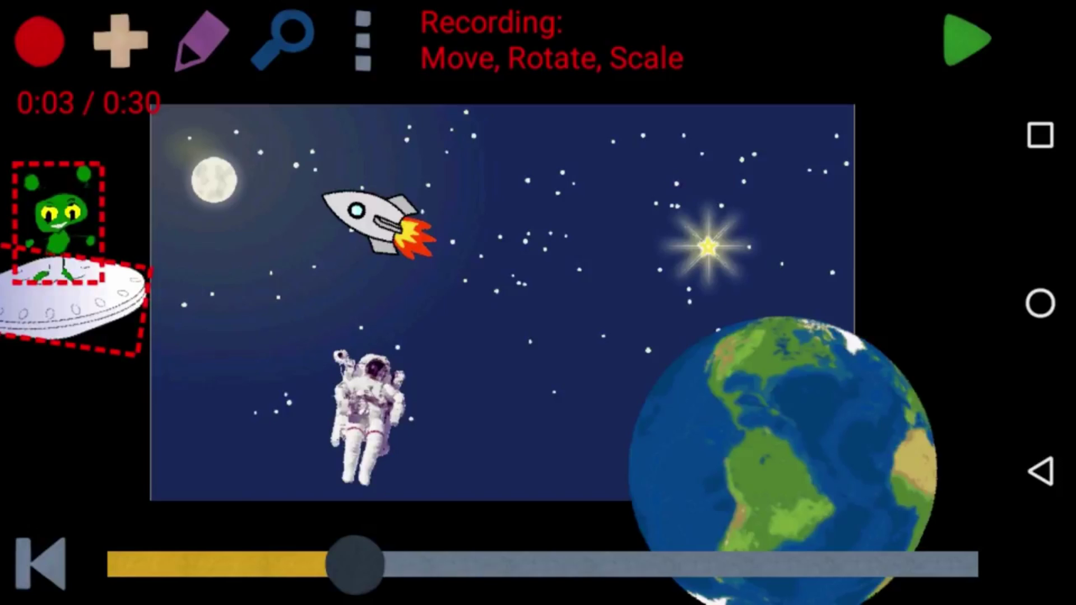
Record the alien's UFO entering and flying over the Earth, tilting as it goes.
mouse_move(60, 214)
mouse_down()
mouse_move(173, 228)
mouse_move(264, 216)
mouse_move(370, 245)
mouse_up()
mouse_move(337, 298)
mouse_down()
mouse_move(572, 336)
mouse_move(615, 362)
mouse_up()
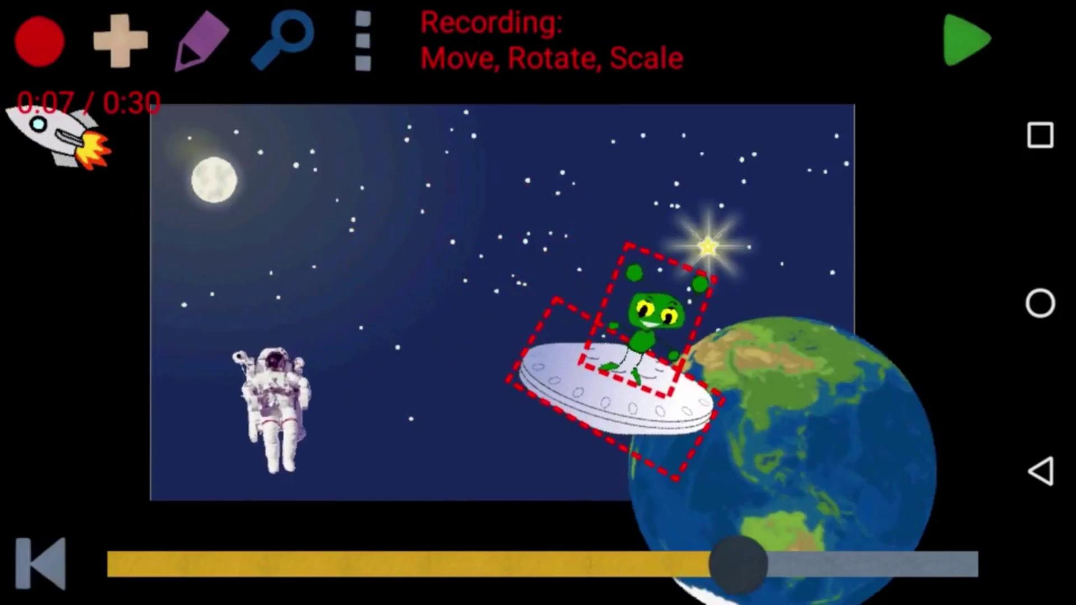
drag(750, 582, 653, 577)
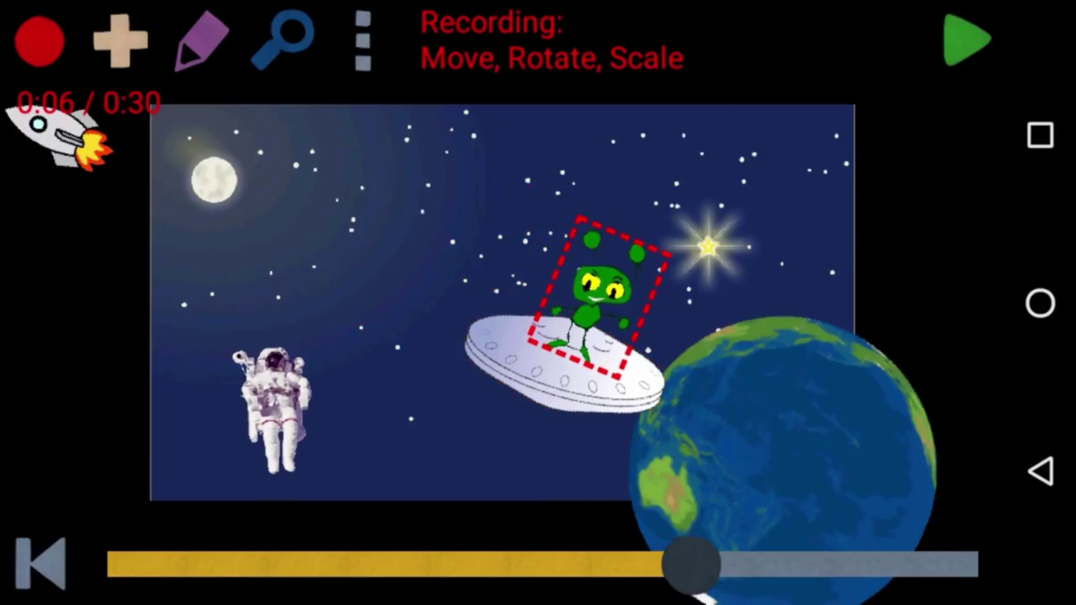
mouse_move(597, 295)
mouse_down()
mouse_move(745, 288)
mouse_move(769, 313)
mouse_up()
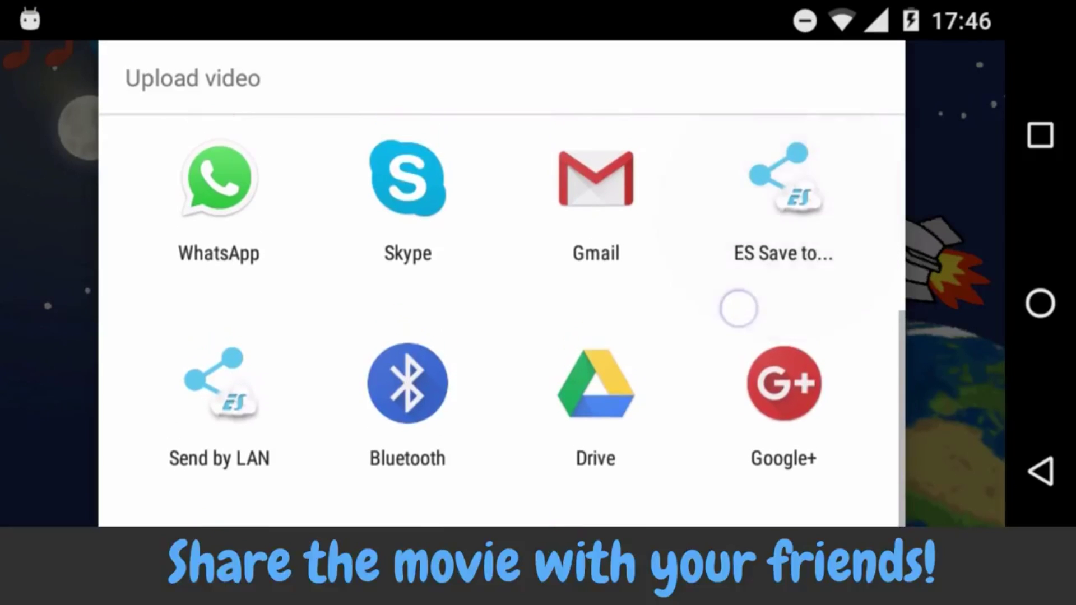
drag(737, 306, 778, 139)
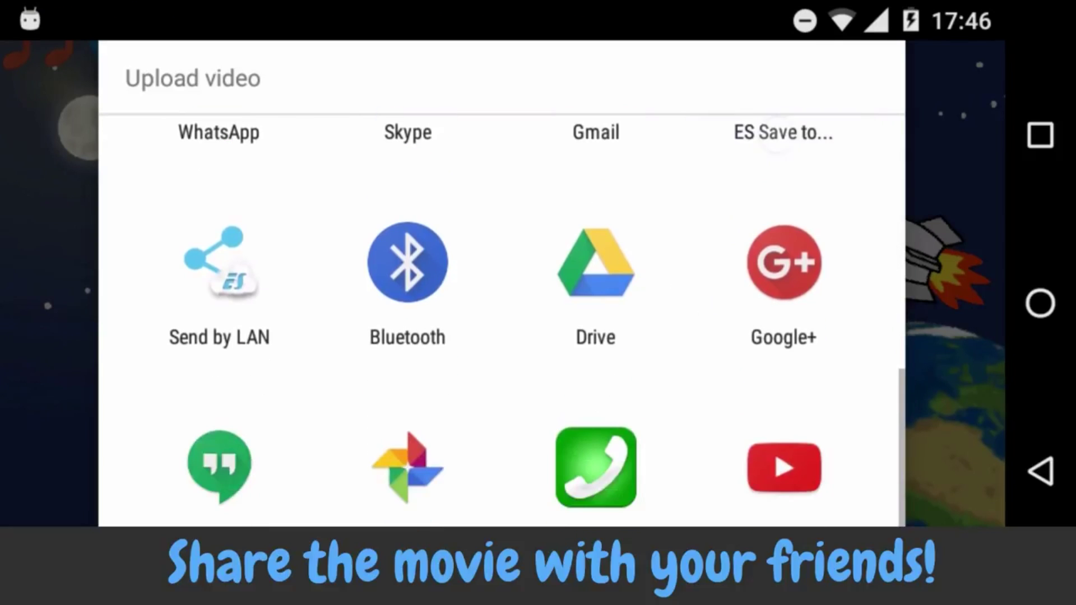
Dismiss the sharing options and bring up the save options for the clumsy alien scene.
click(1042, 473)
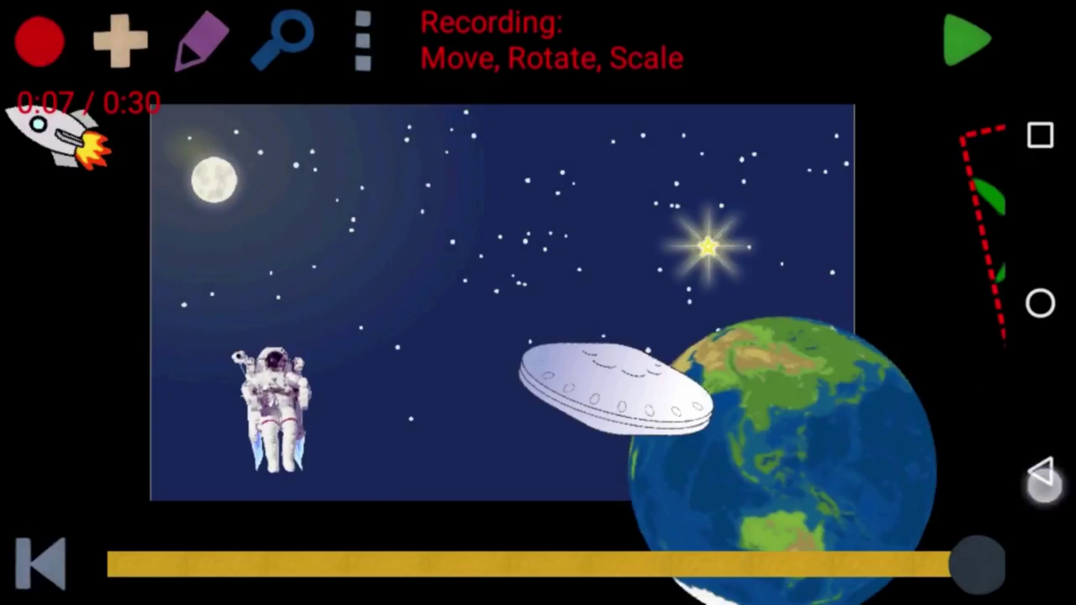
click(1043, 484)
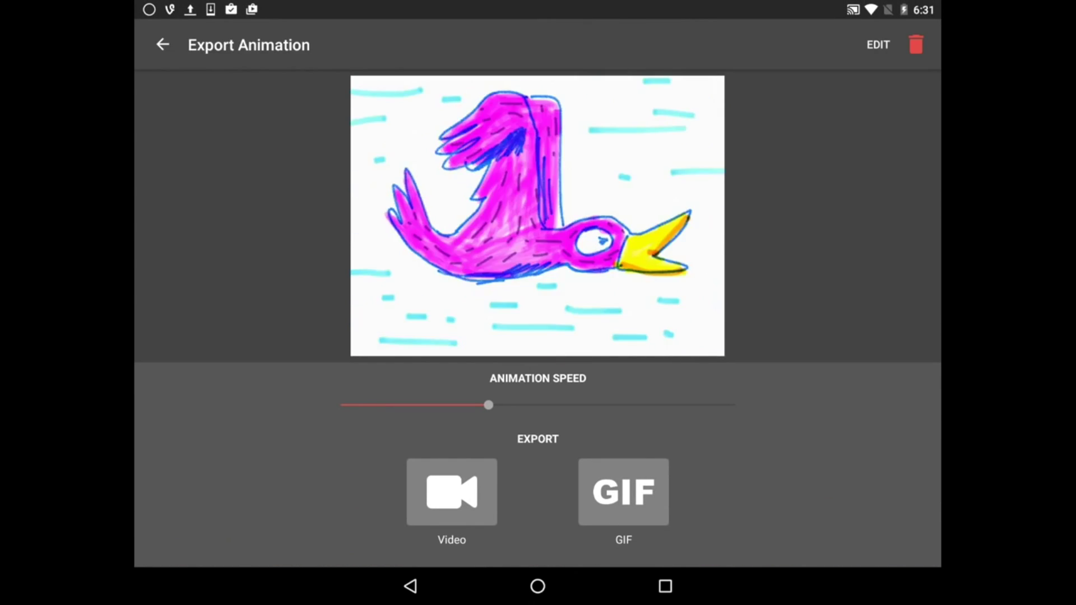
Raise the Animation Speed slider and export the bird animation as a Video.
drag(488, 404, 662, 405)
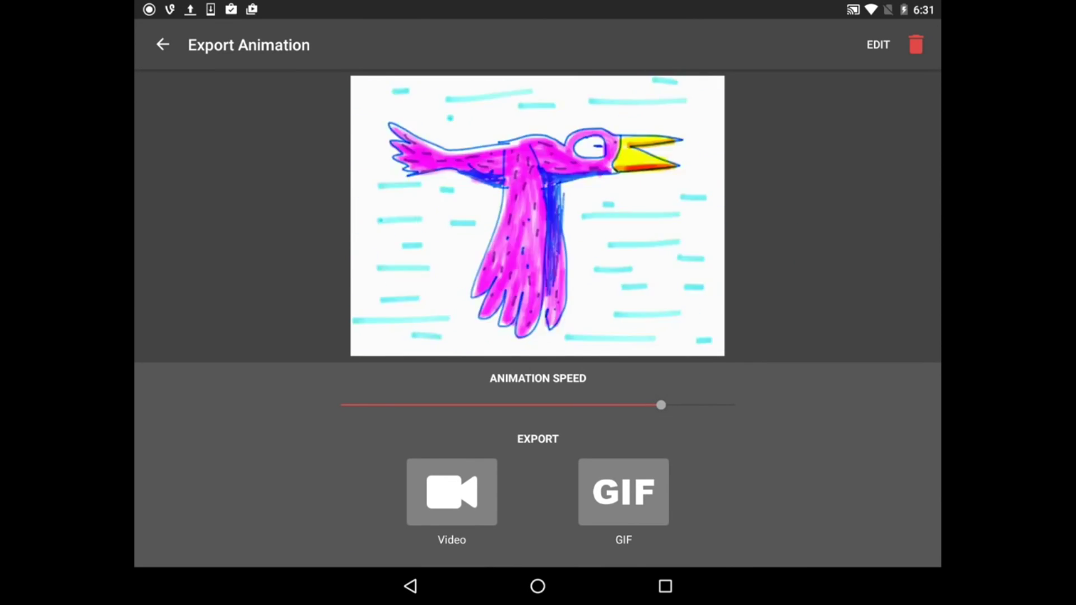
click(452, 491)
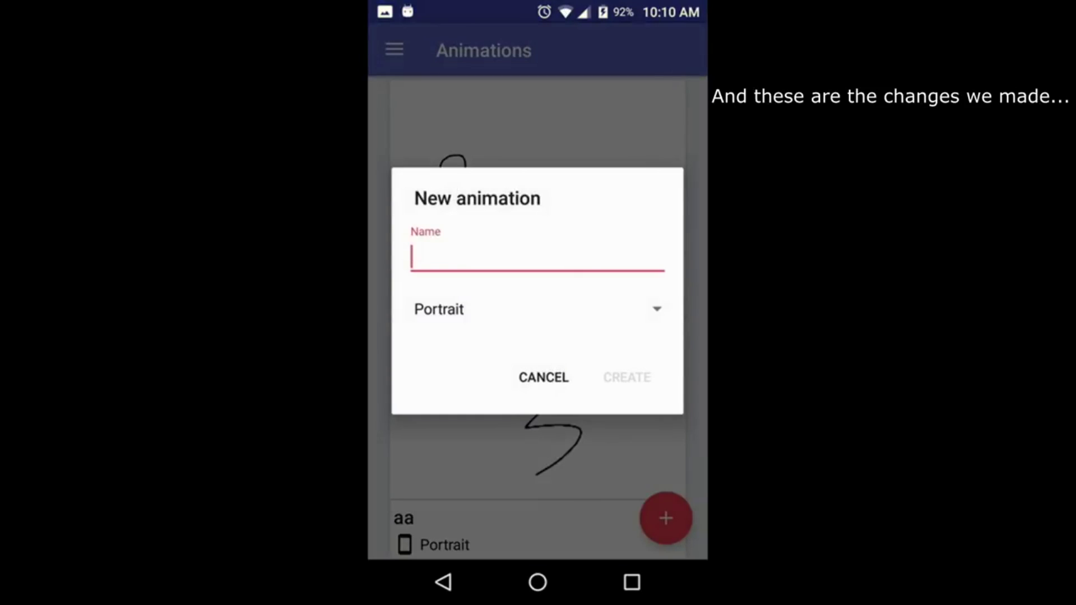
Create the new animation, try its image, palette and edit tabs, and draw looping curves on a new frame.
click(626, 260)
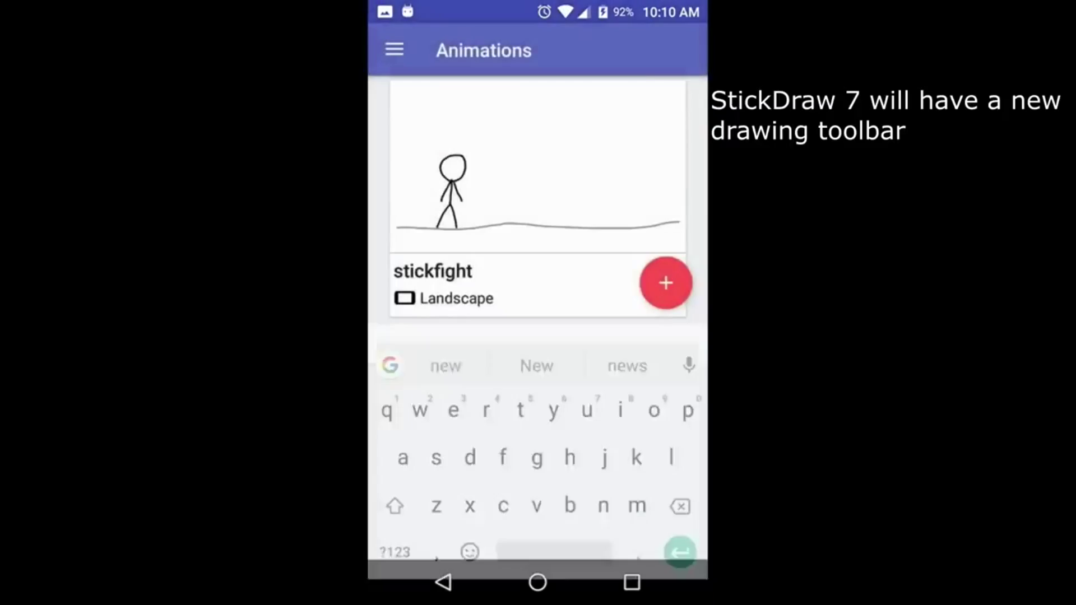
click(471, 535)
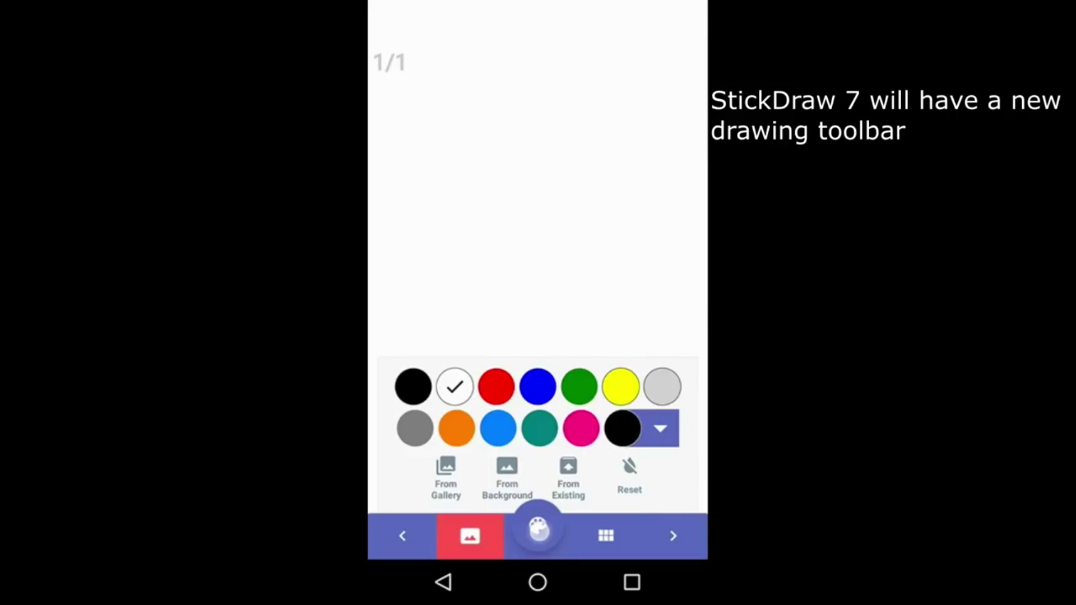
click(539, 525)
click(605, 536)
click(673, 536)
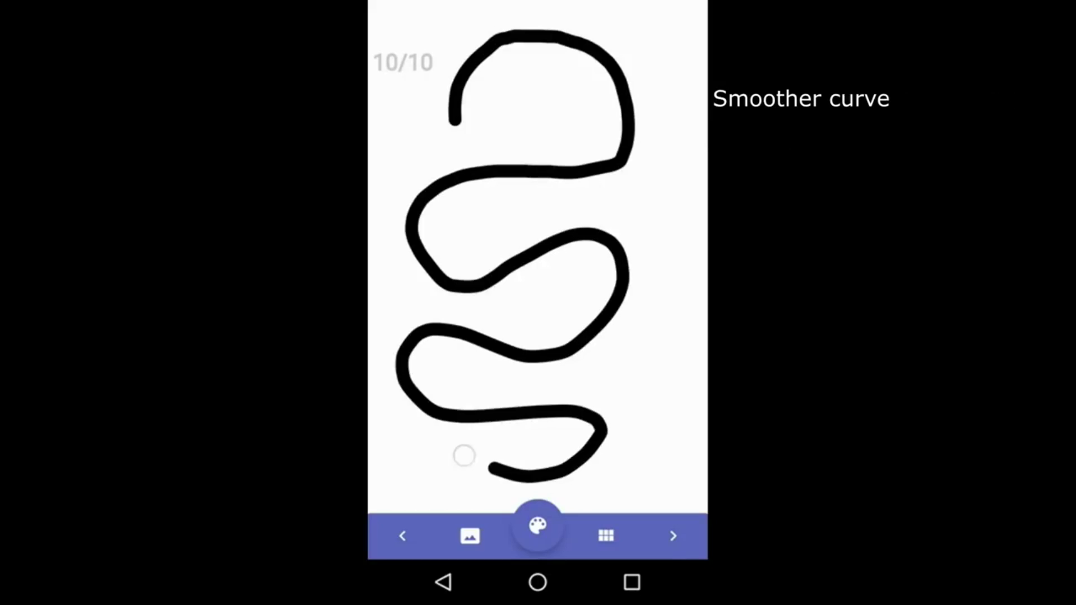
drag(465, 456, 445, 441)
click(673, 536)
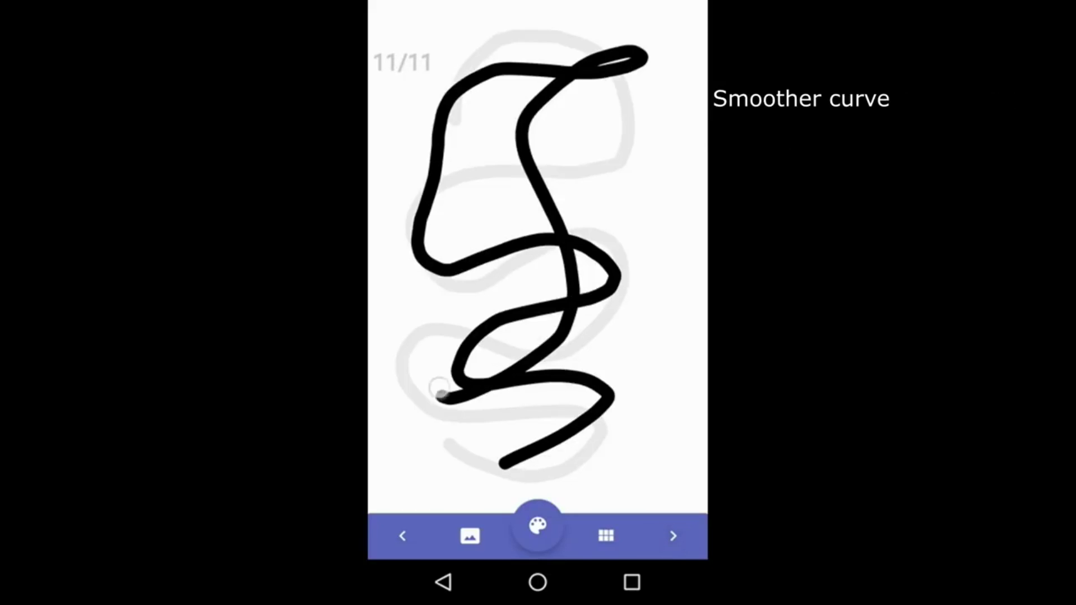